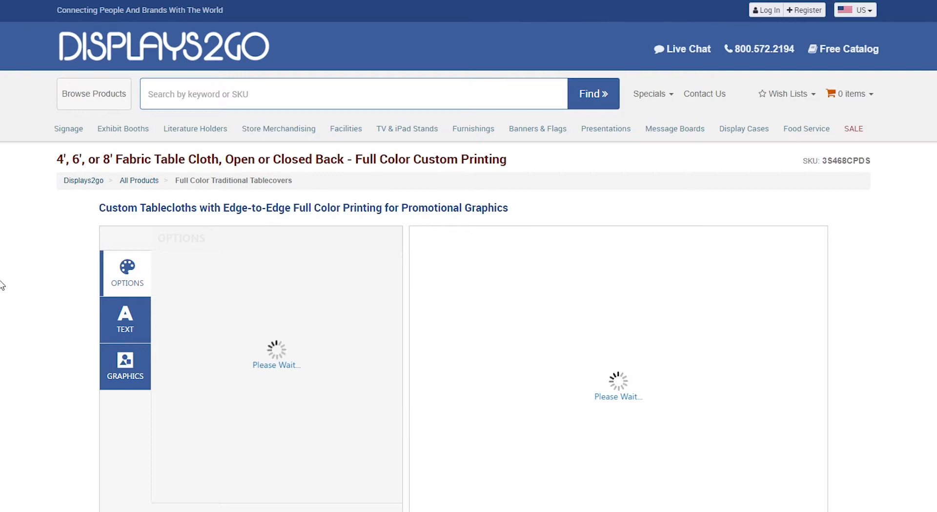
Step: Choose the closed back style and the 6' table size for the tablecloth
scroll(233, 272, "down", 3)
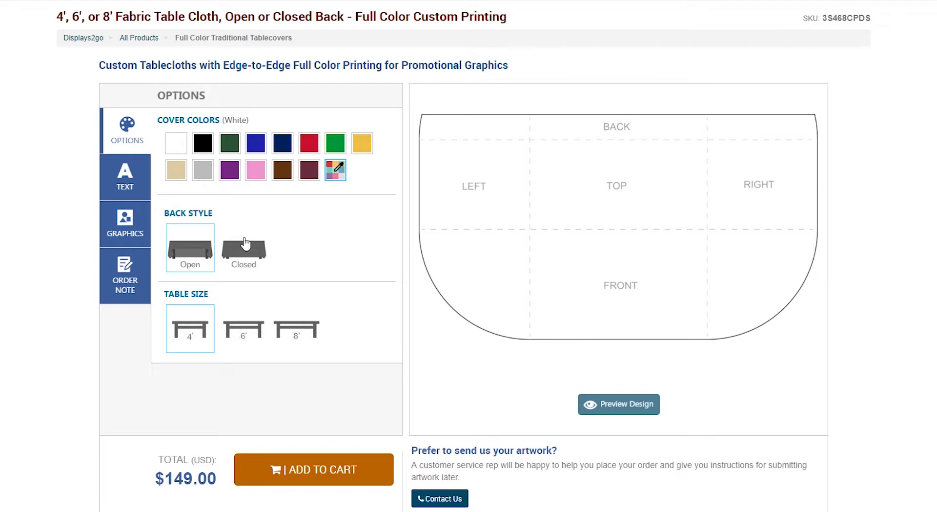
left_click(245, 242)
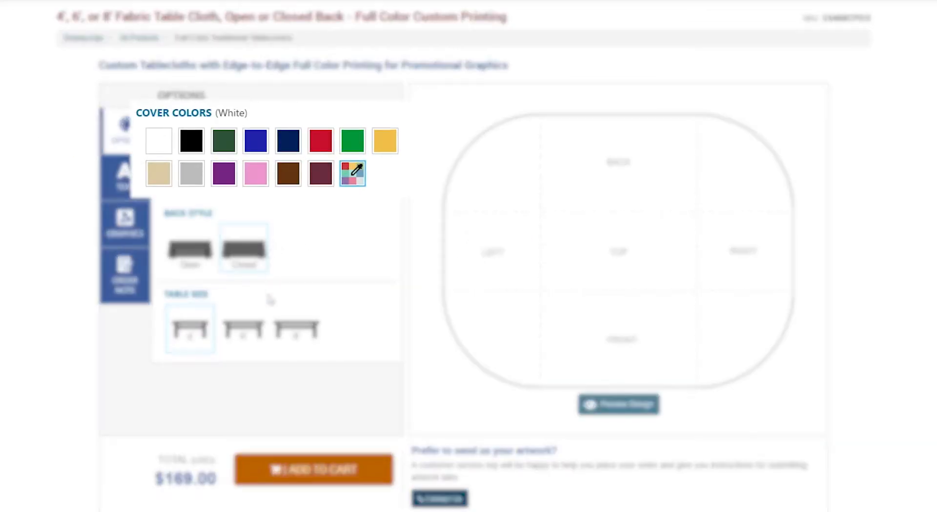
left_click(259, 332)
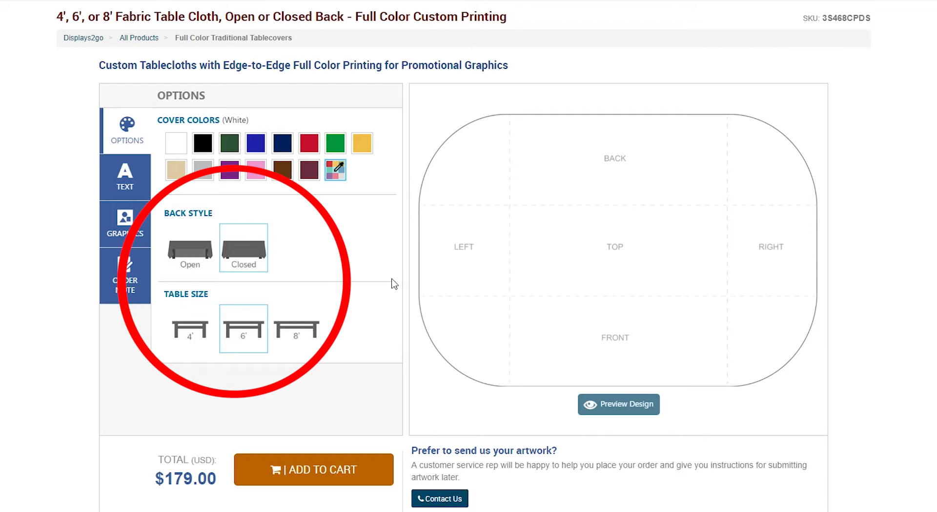
Step: Set a custom cover color with RGB values 38, 69, 126
left_click(335, 171)
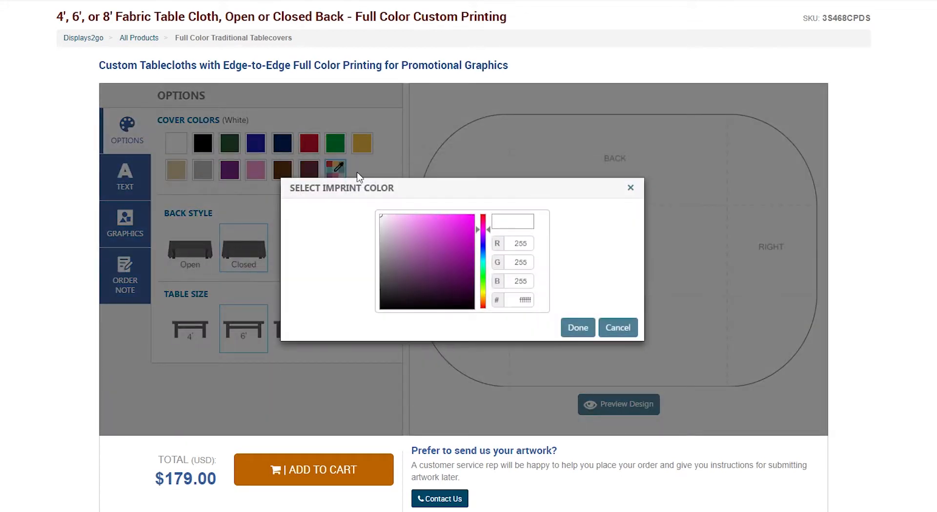
double_click(530, 248)
type("38")
double_click(530, 265)
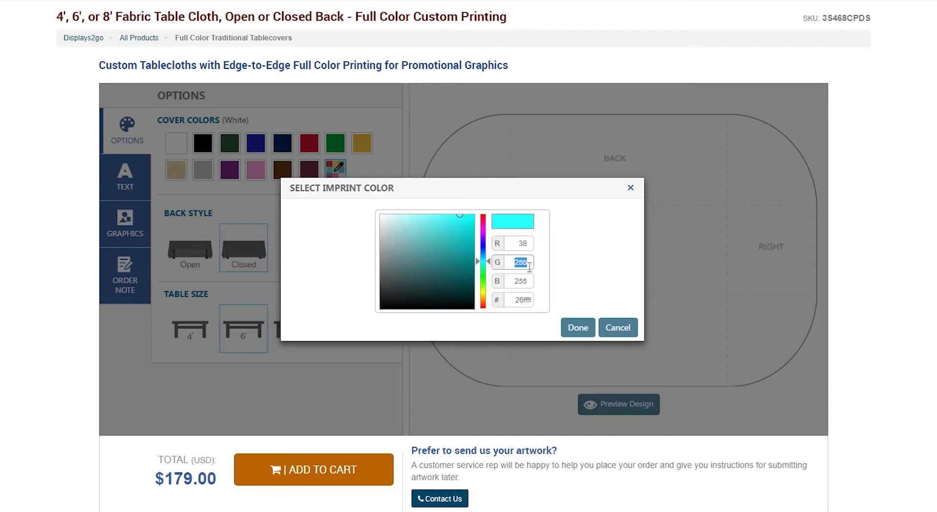
type("69")
double_click(527, 282)
type("126")
left_click(578, 327)
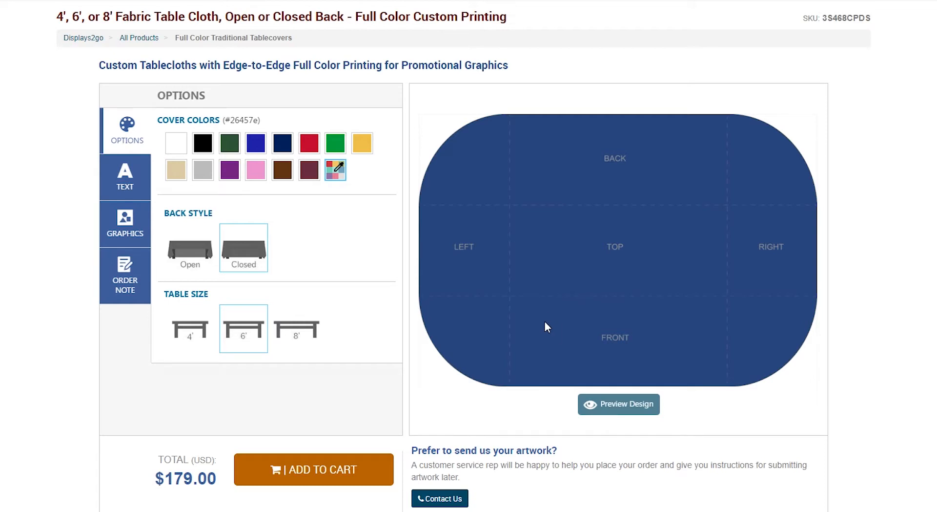
Step: Add a text element reading "Displays2go" to the tablecloth
left_click(128, 179)
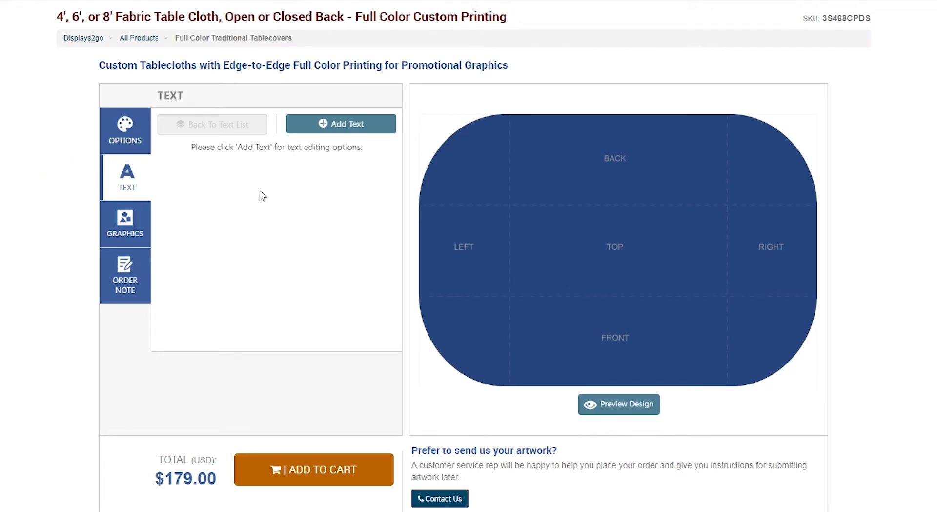
left_click(341, 124)
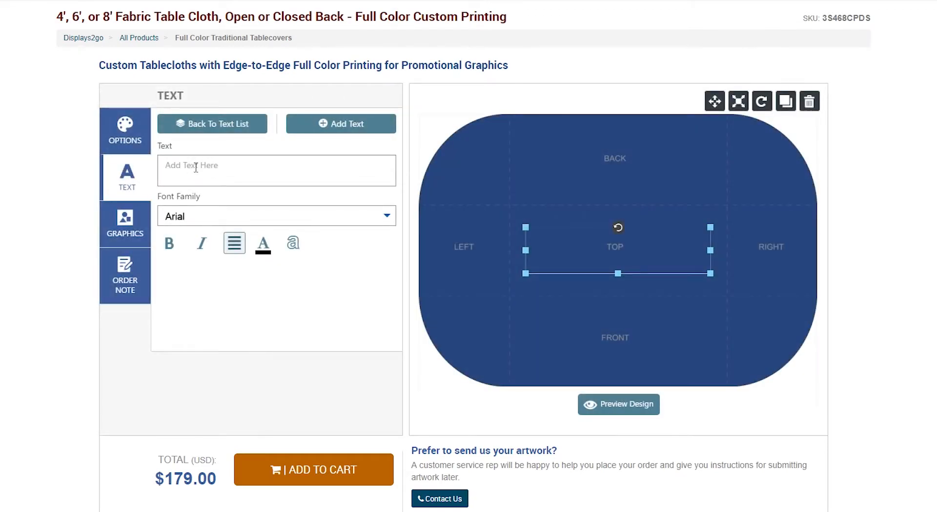
left_click(196, 167)
type("Displays2go")
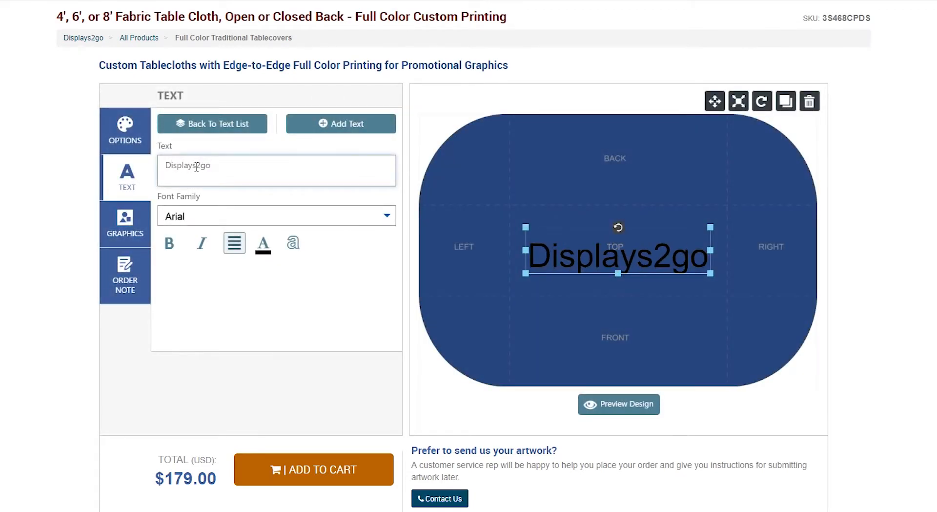
Step: Keep the Displays2go text in Arial, make it bold without italics, and color it white
left_click(350, 219)
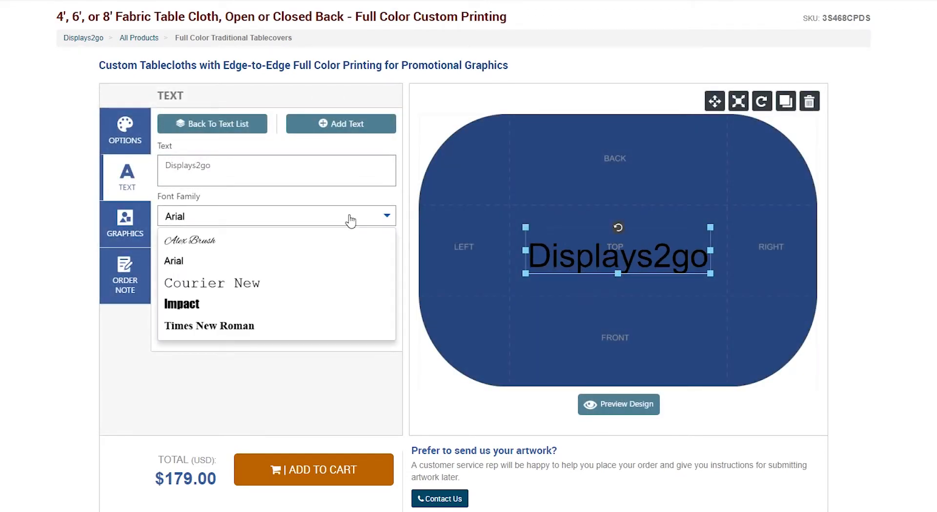
left_click(351, 220)
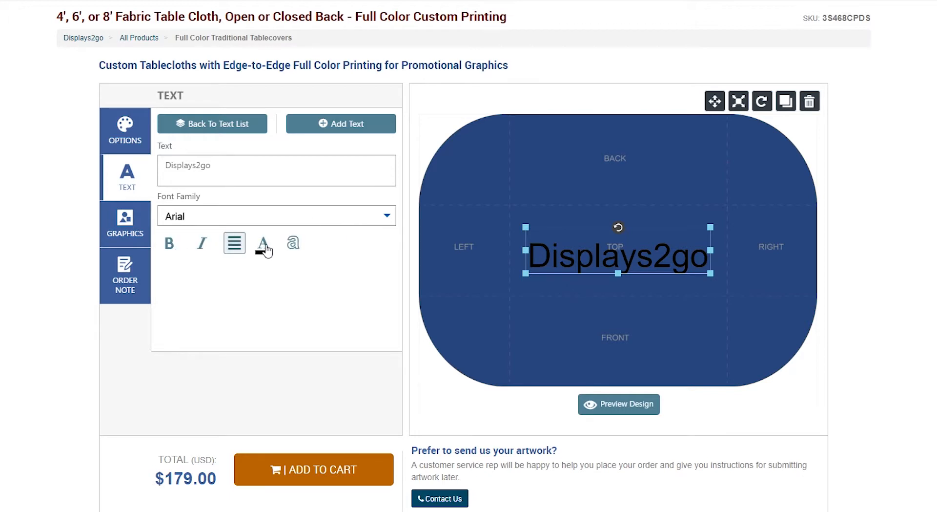
left_click(174, 244)
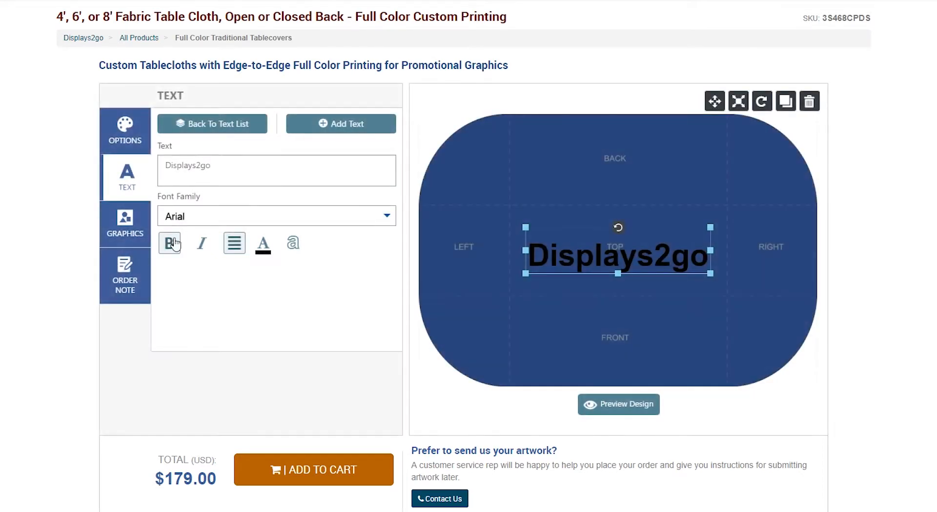
left_click(205, 244)
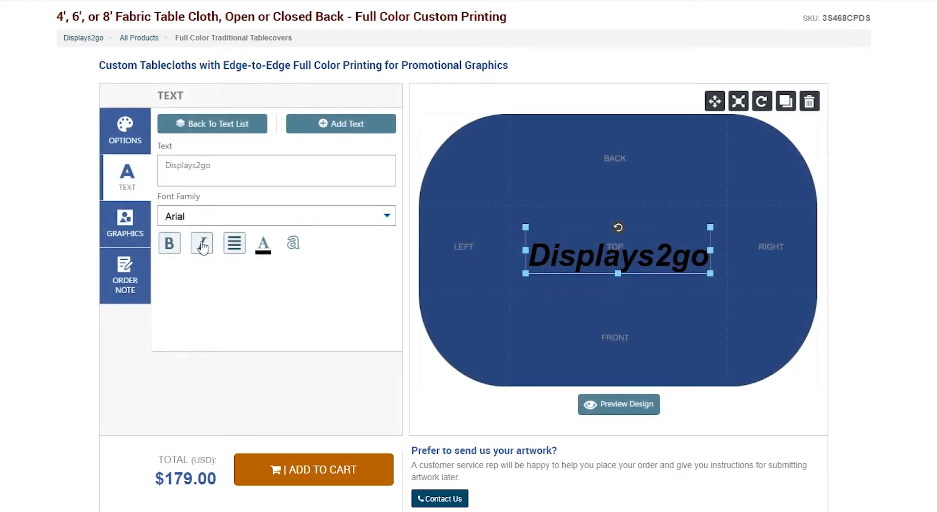
left_click(171, 247)
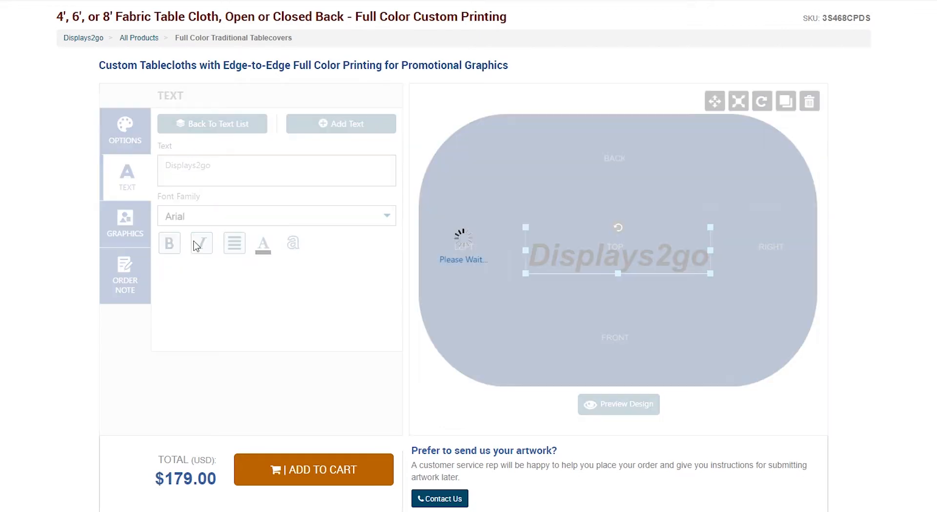
left_click(203, 243)
left_click(263, 247)
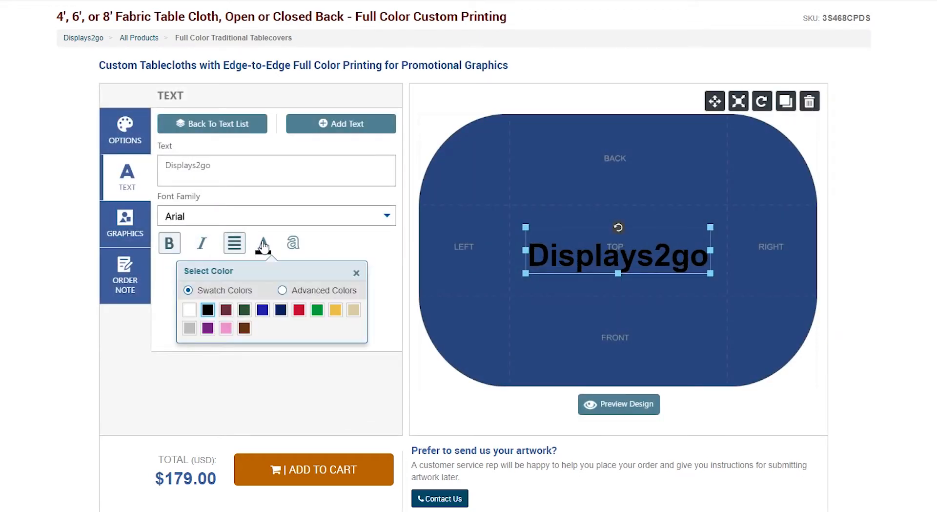
left_click(195, 311)
Step: Try out the stroke option on the Displays2go text
left_click(292, 245)
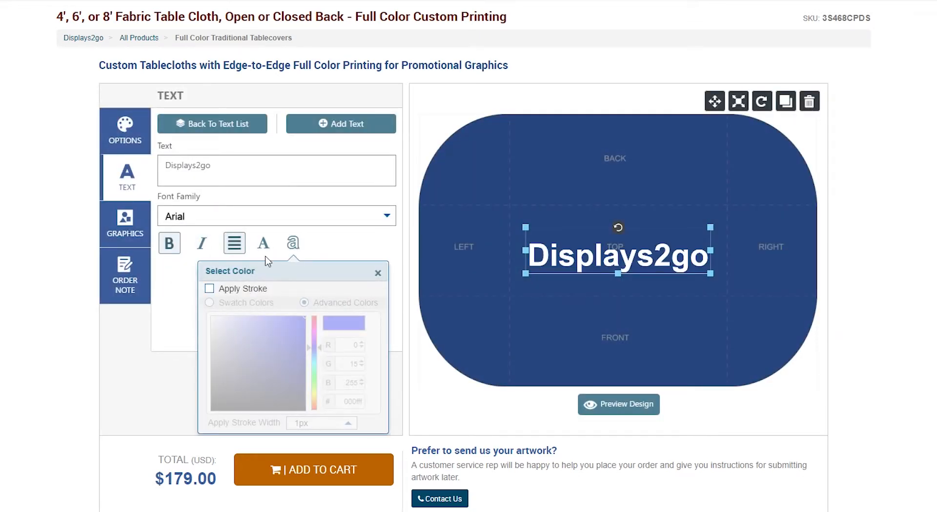
left_click(212, 289)
left_click(638, 262)
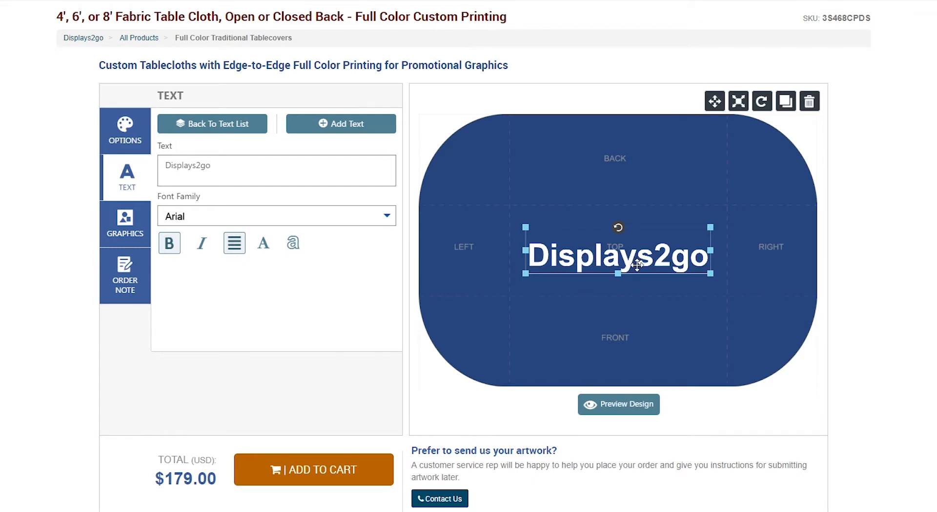
Step: Move the Displays2go text onto the front panel and enlarge it slightly
left_click_drag(638, 262, 636, 341)
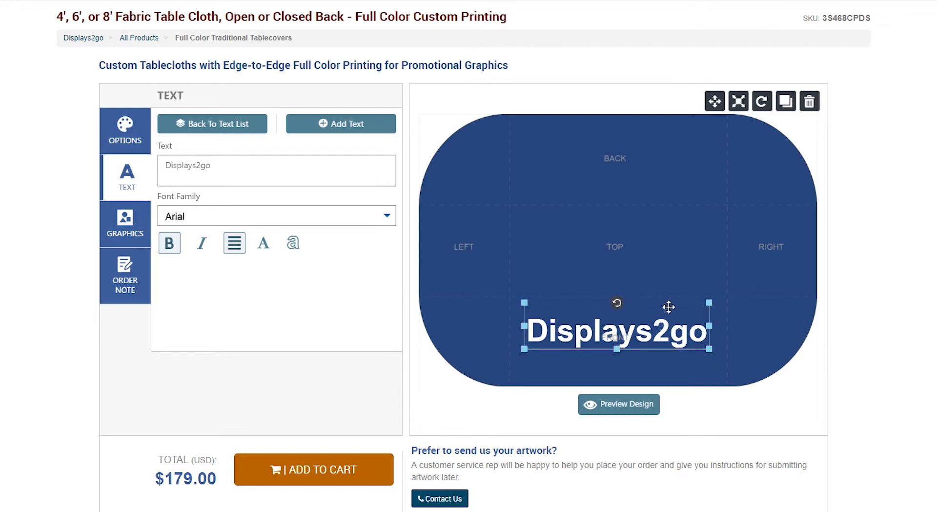
left_click_drag(714, 302, 714, 308)
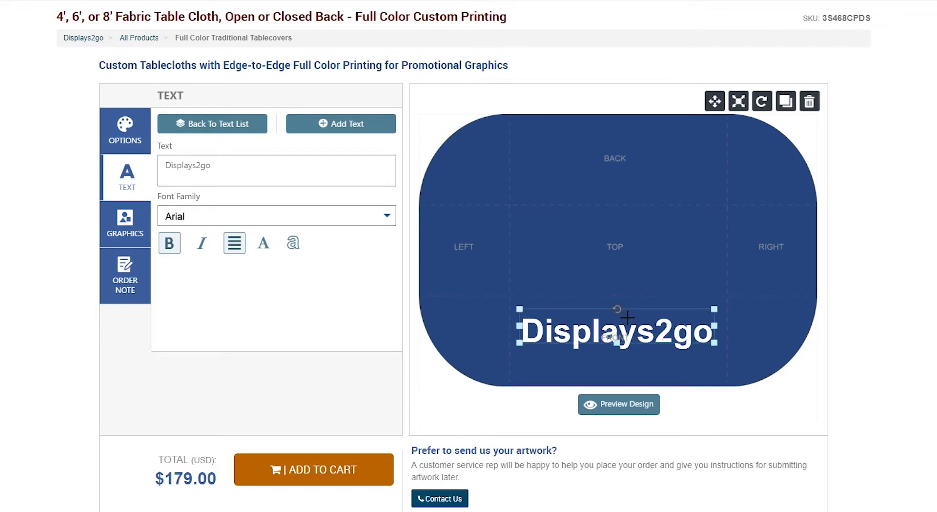
left_click_drag(617, 309, 625, 278)
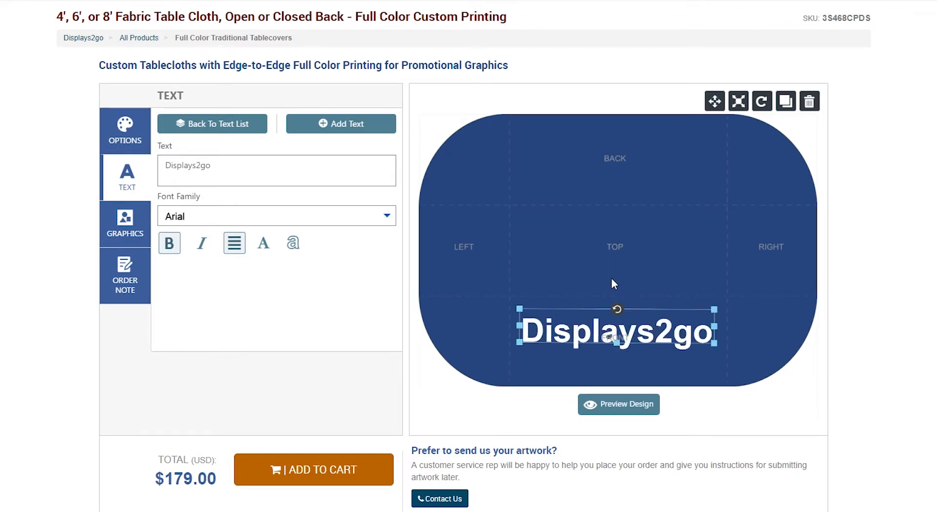
left_click(614, 283)
Step: Add a second text element reading "Connecting People and Brands With the World" in white
left_click(341, 124)
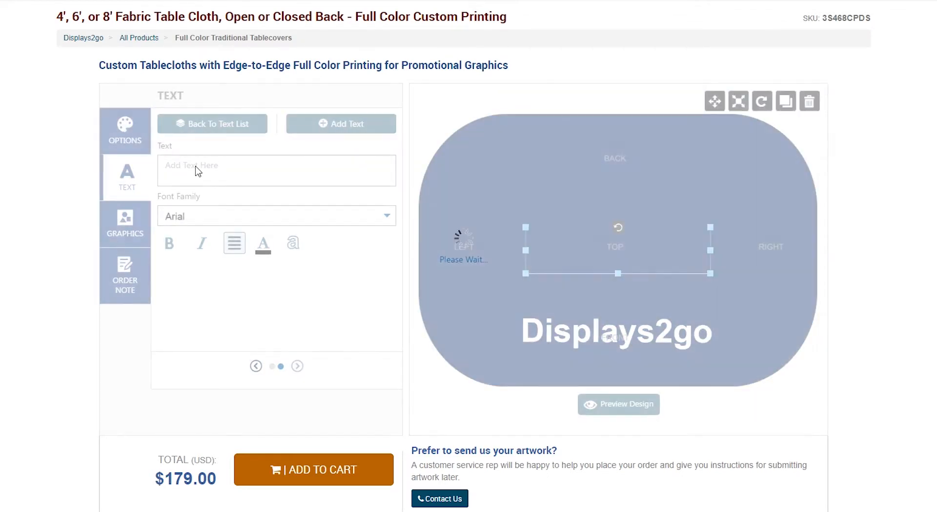
left_click(198, 169)
type("Connecting People and Brands W")
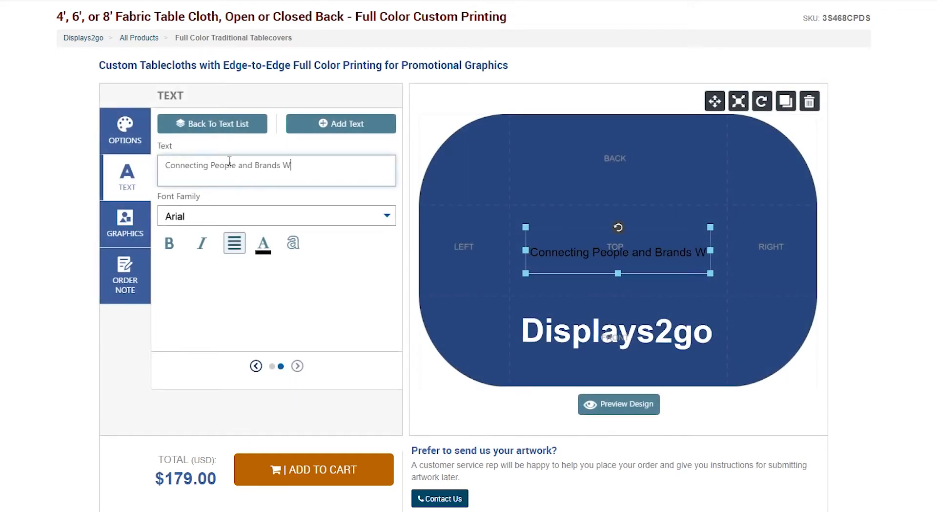
type("ith the World")
left_click(619, 261)
left_click(532, 252)
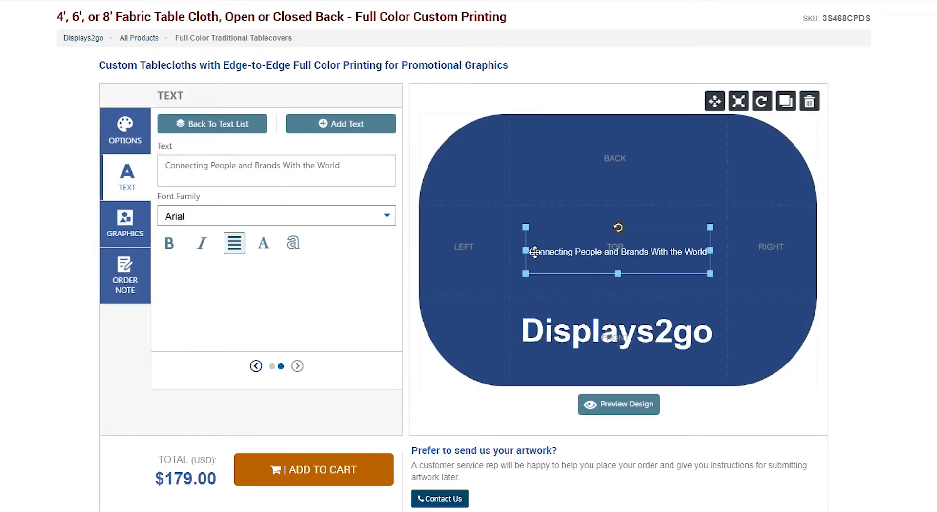
Step: Check the list of text elements and switch between the Displays2go text and the tagline
left_click(208, 128)
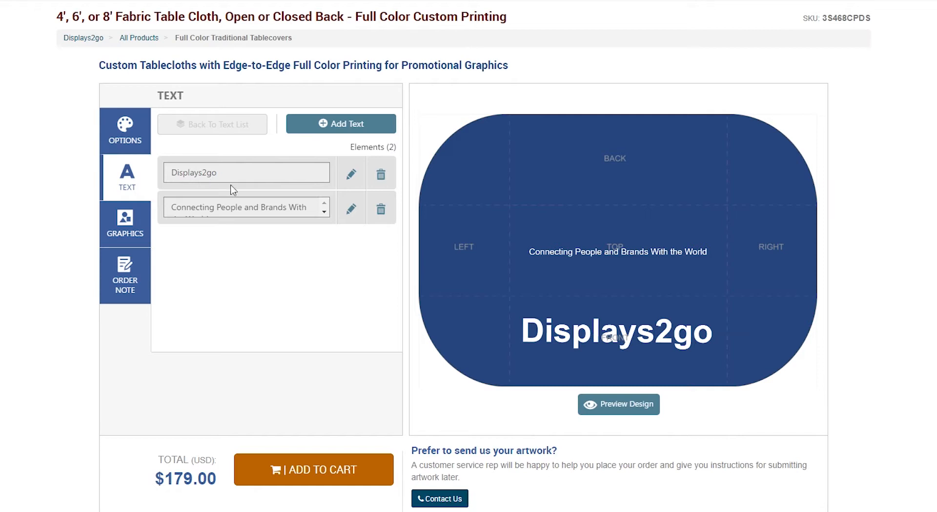
left_click(590, 253)
left_click(256, 366)
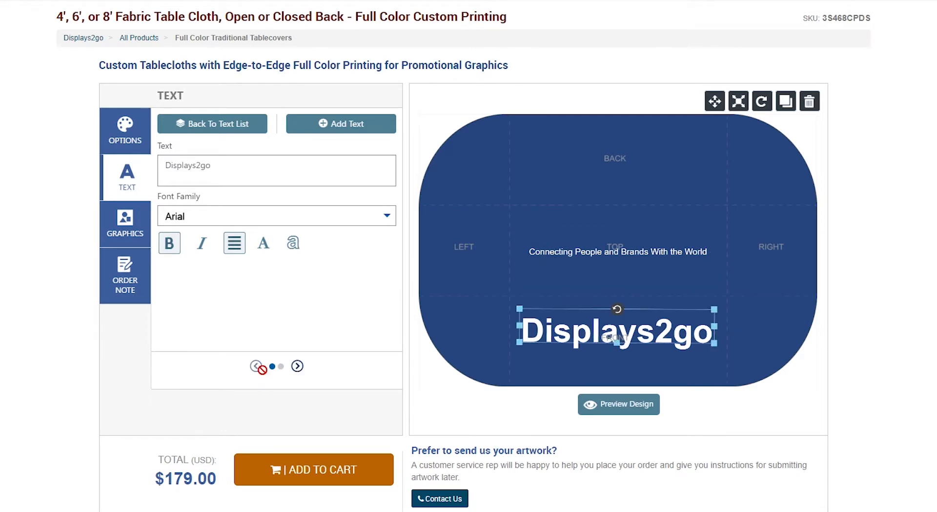
left_click(298, 365)
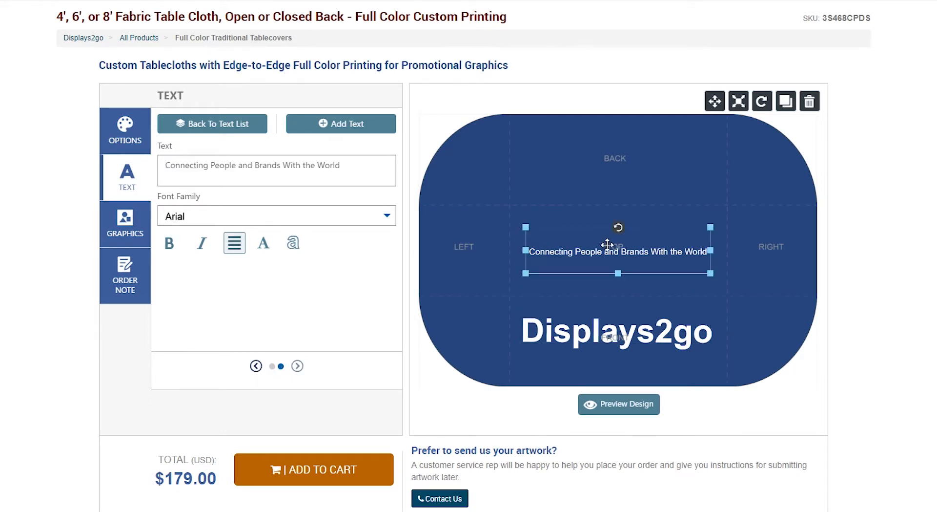
left_click(652, 259)
Step: Turn the Displays2go text vertical on the left side panel and shrink it
left_click(639, 335)
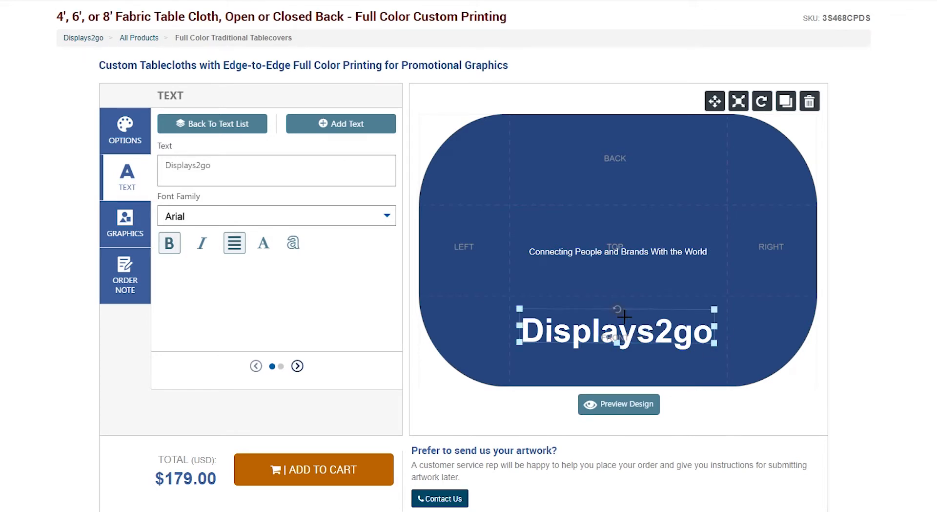
left_click_drag(624, 316, 490, 219)
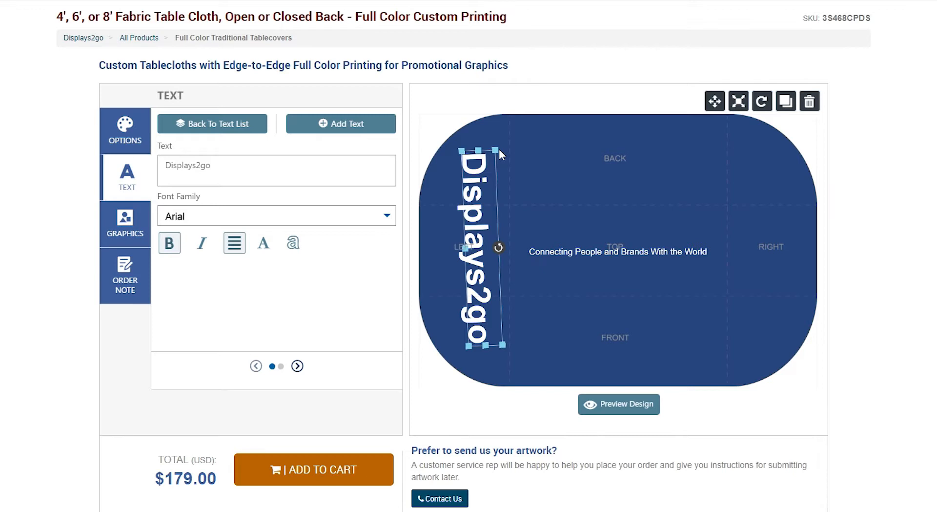
left_click_drag(496, 150, 477, 214)
left_click_drag(479, 250, 481, 286)
Step: Try the Displays2go text upside down on the back panel, and return it upright to the front panel above the tagline
left_click_drag(500, 251, 688, 177)
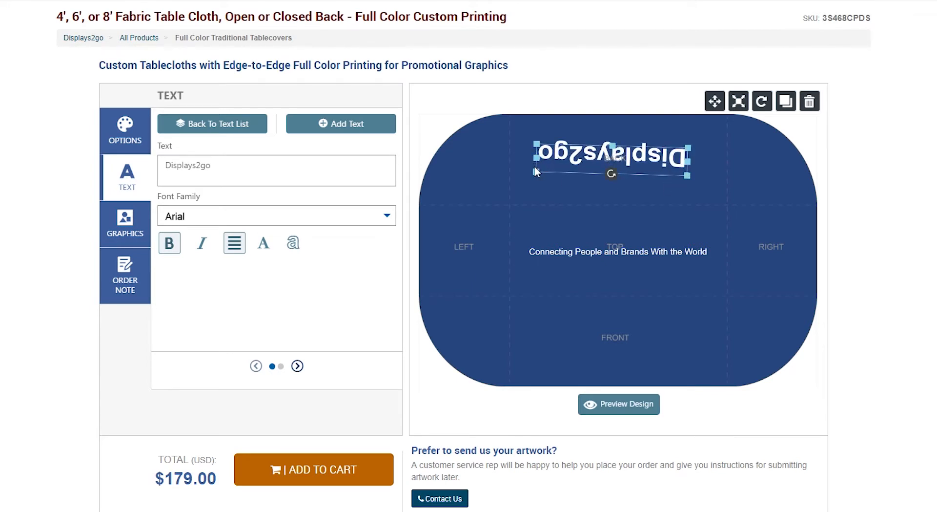
left_click_drag(611, 175, 620, 182)
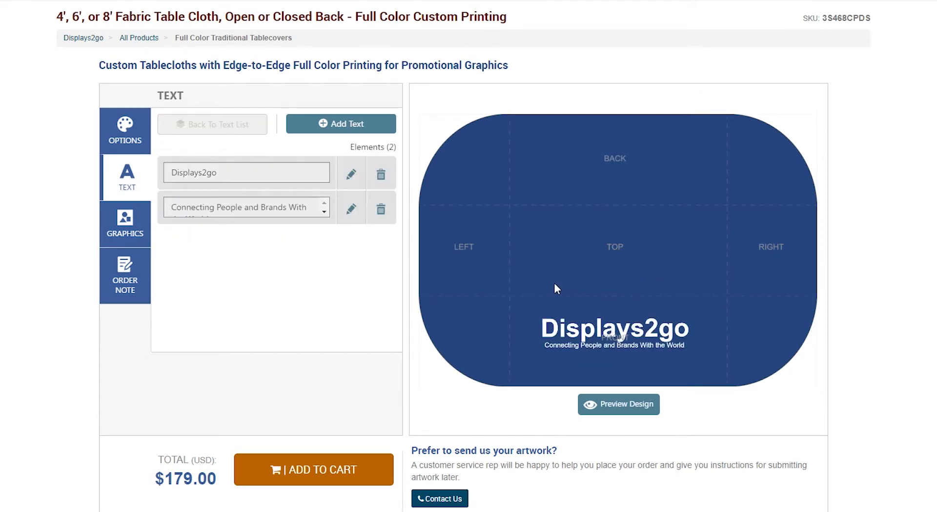
Step: Add a graphic to the tablecloth and replace its placeholder with the connected-people image from My Art
left_click(125, 224)
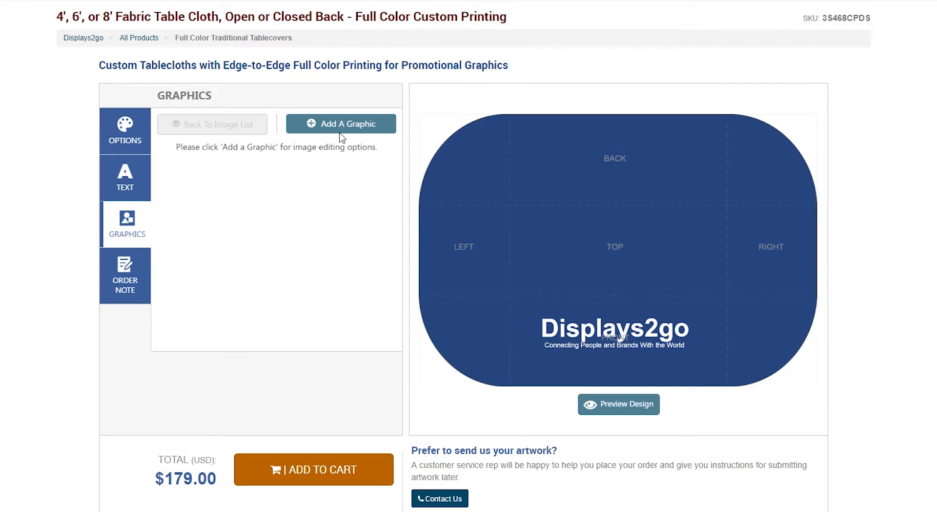
left_click(343, 128)
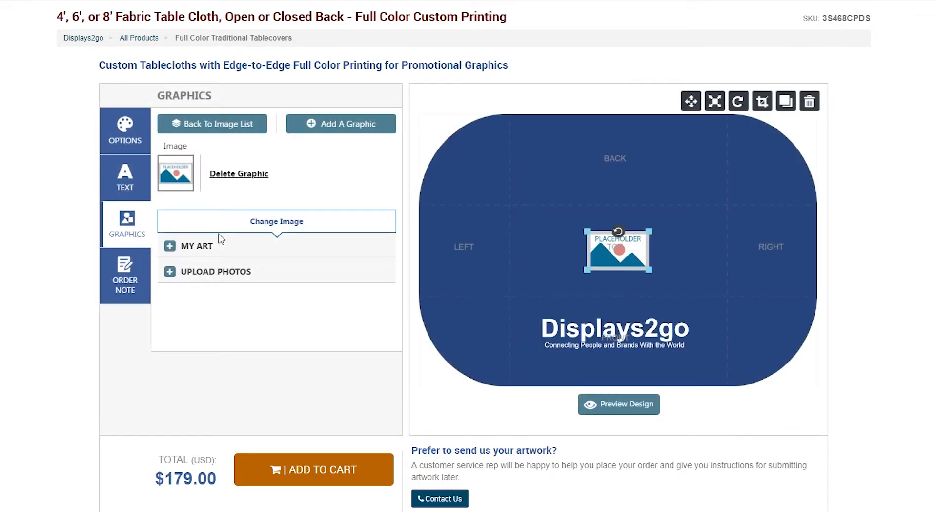
left_click(238, 274)
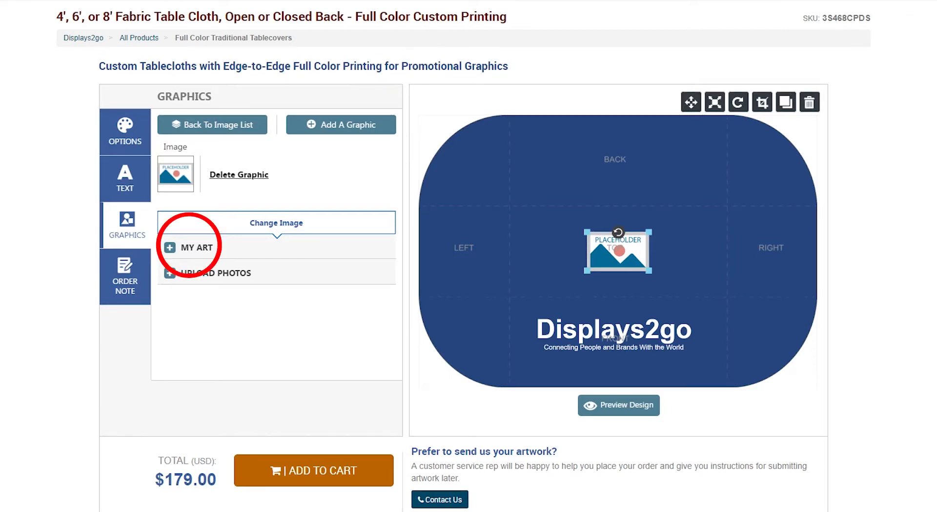
left_click(209, 249)
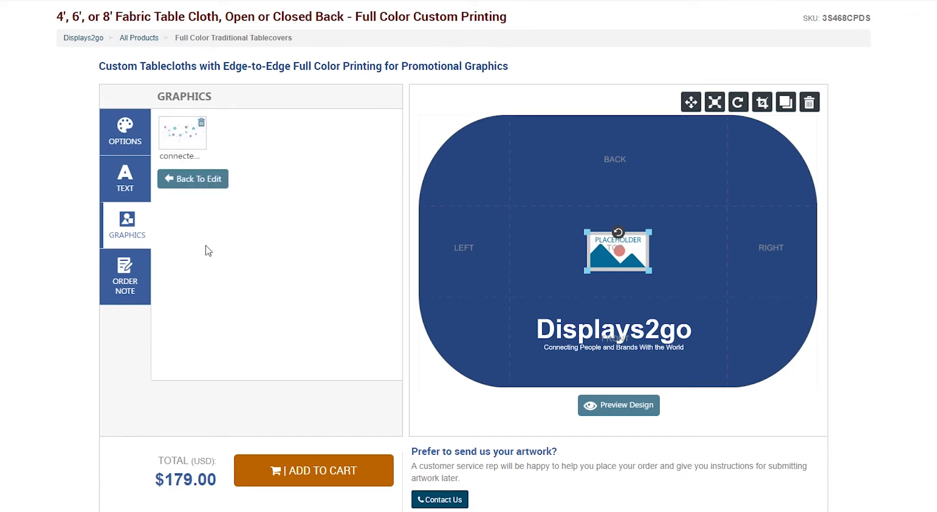
left_click(190, 137)
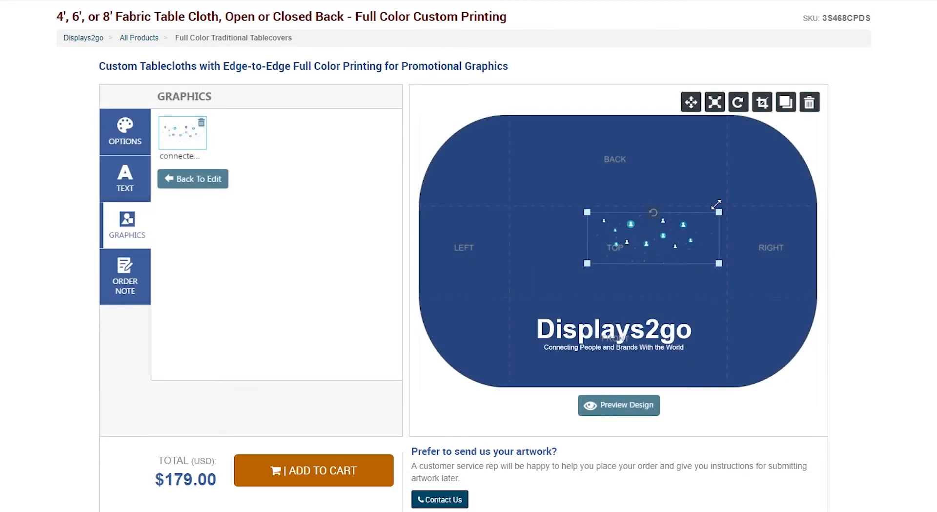
Step: Enlarge the connected-people graphic to the width of the front panel and place it over the Displays2go text and tagline
left_click_drag(643, 238, 565, 271)
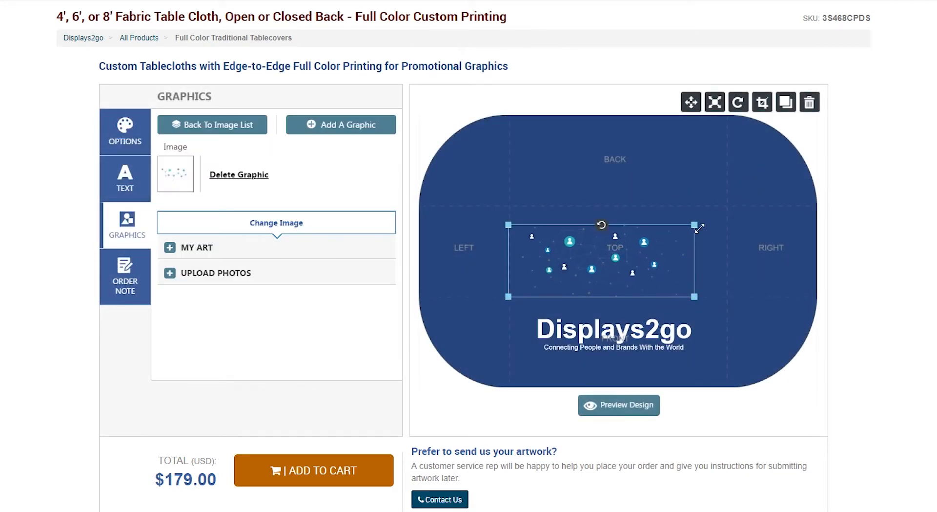
left_click_drag(700, 227, 733, 215)
left_click(663, 210)
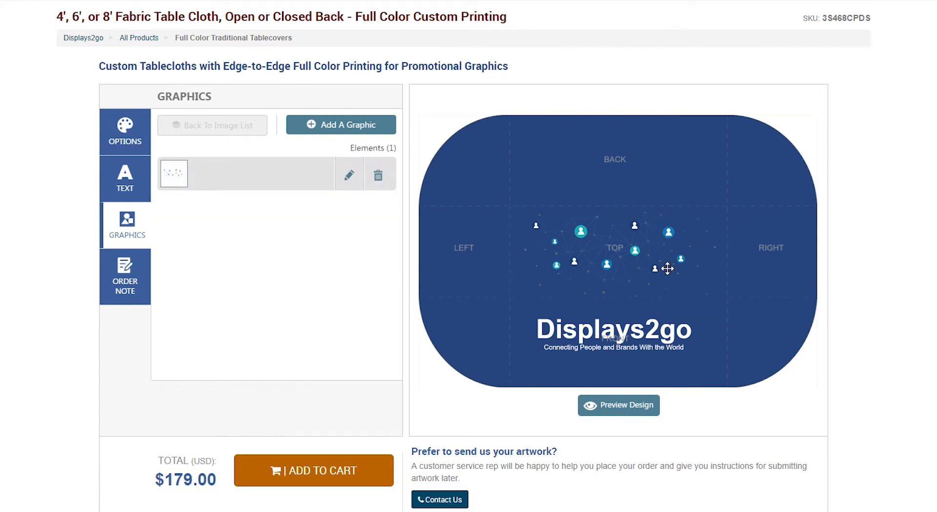
left_click_drag(655, 257, 655, 344)
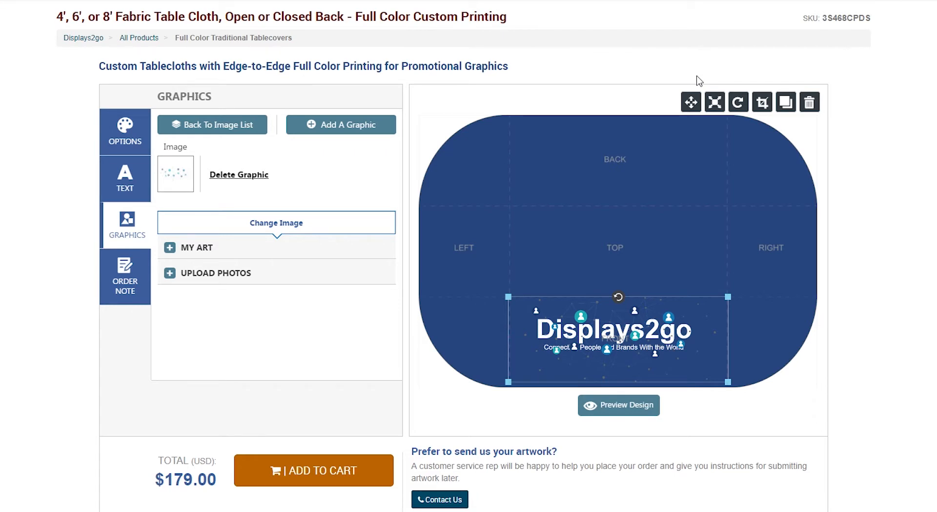
Step: Nudge the graphic up, down and sideways in large increments, leaving it slightly further toward the left panel
left_click(691, 102)
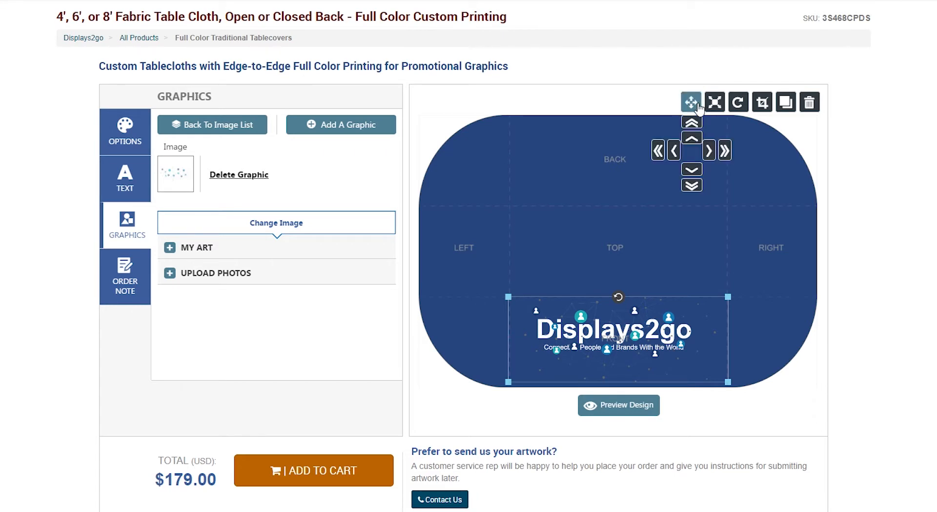
left_click(695, 122)
left_click(695, 188)
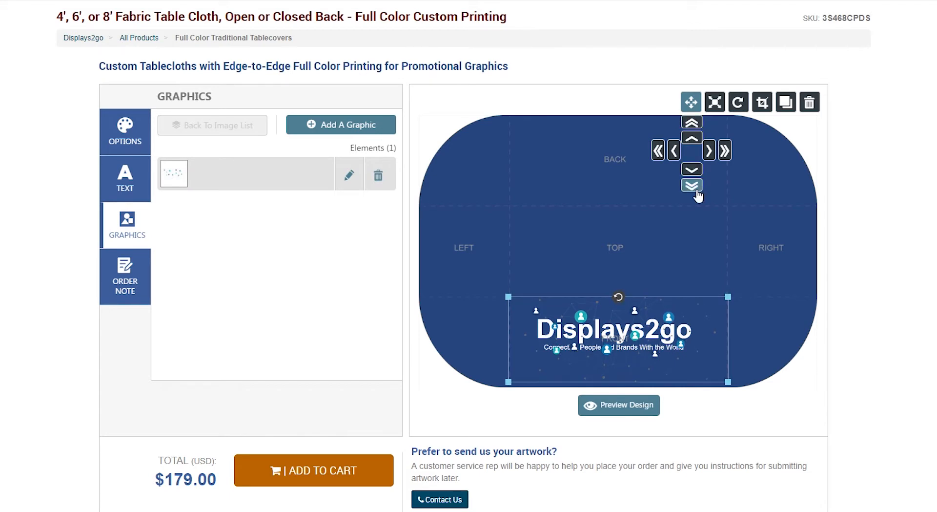
left_click(662, 156)
left_click(731, 156)
left_click(731, 157)
left_click(662, 157)
left_click(662, 156)
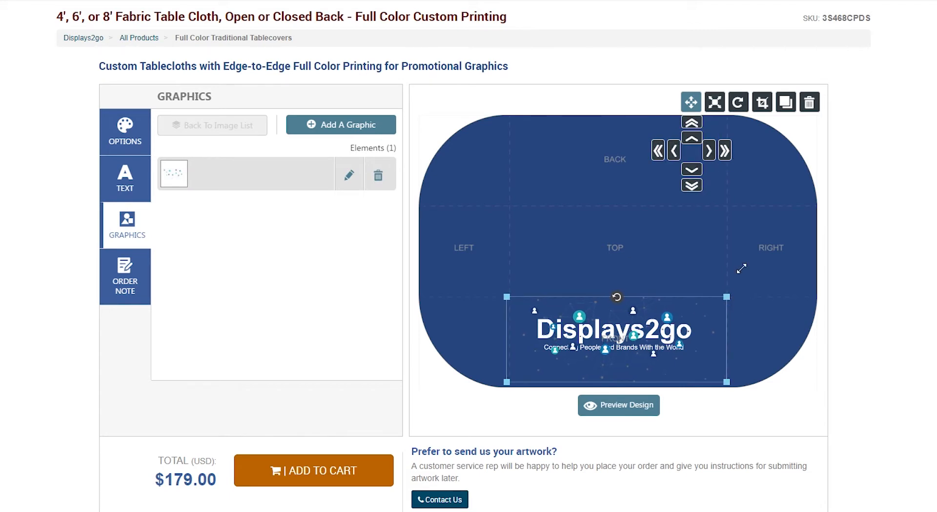
Step: Try enlarging the graphic in large increments and shrink it back to fit the front panel
left_click(719, 109)
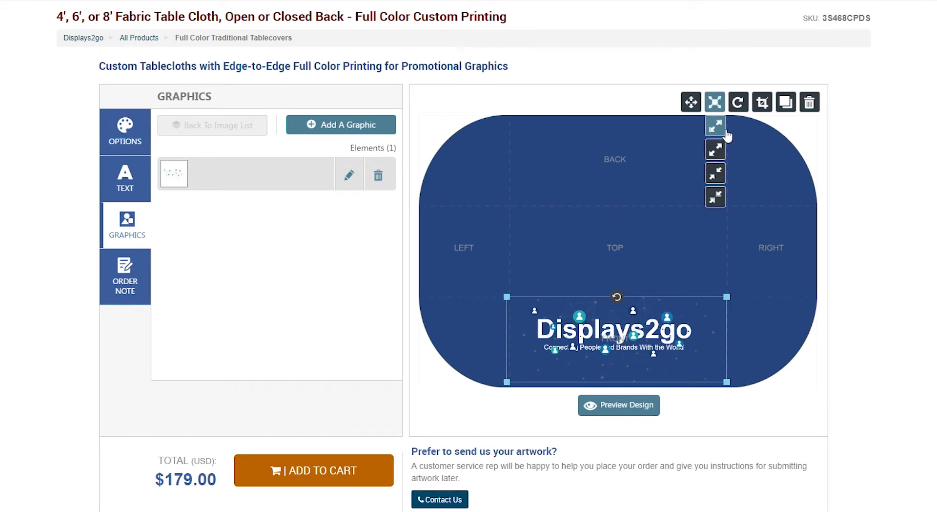
left_click(725, 133)
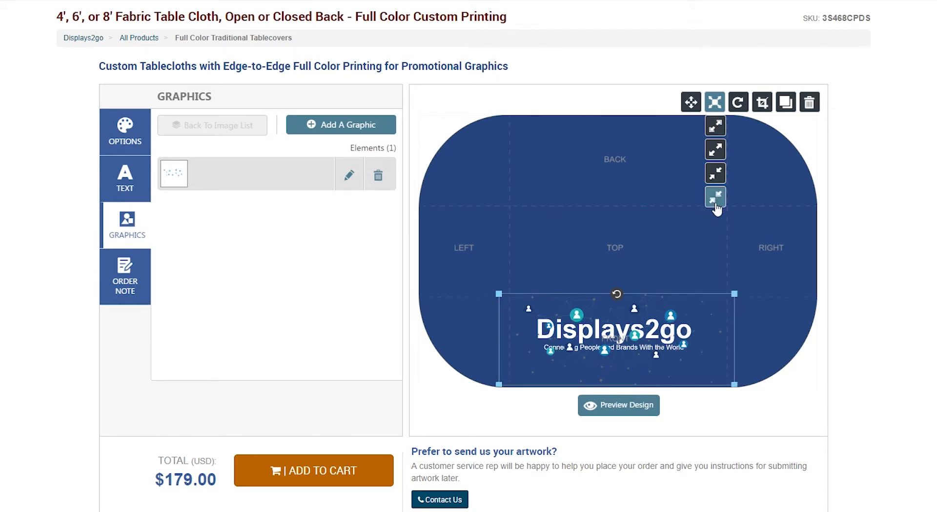
left_click(716, 205)
left_click(716, 205)
left_click(723, 130)
left_click(724, 130)
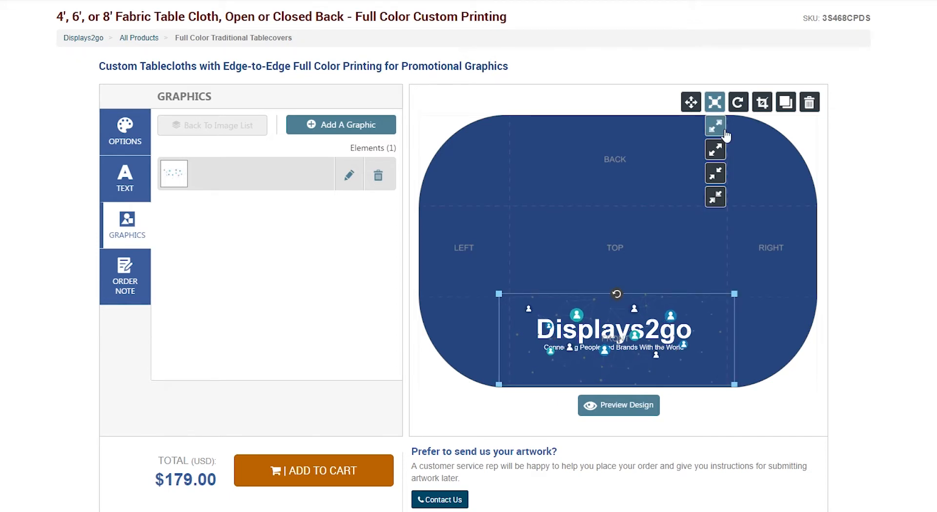
left_click(716, 206)
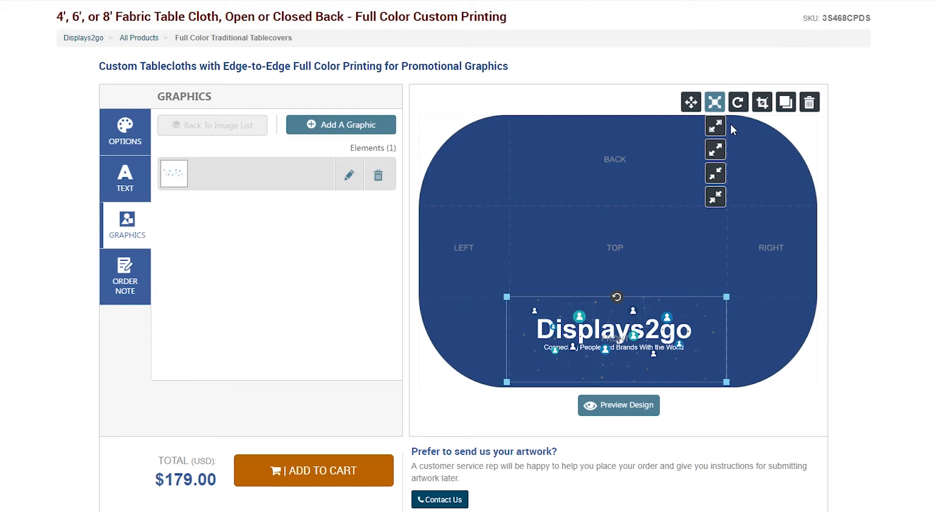
Step: Try rotating the graphic clockwise and rotate it counterclockwise back to level
left_click(738, 103)
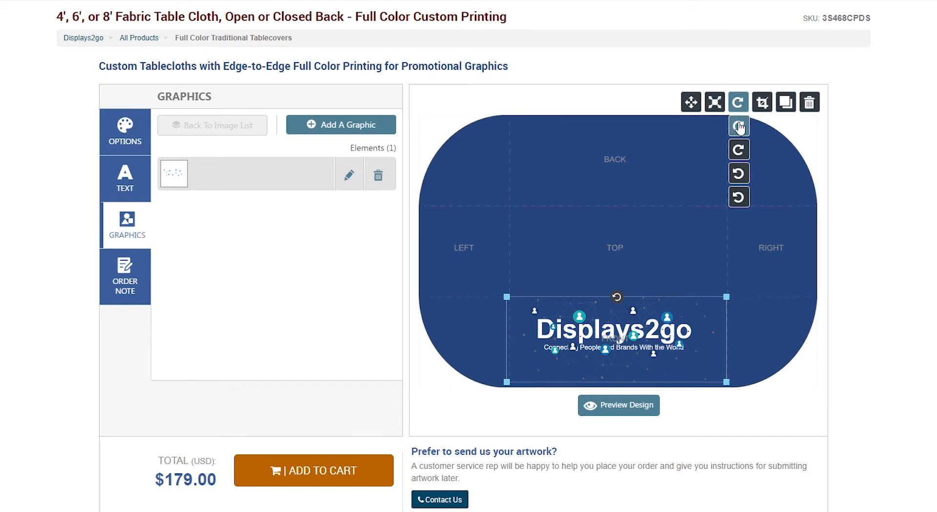
left_click(741, 128)
left_click(740, 128)
left_click(738, 198)
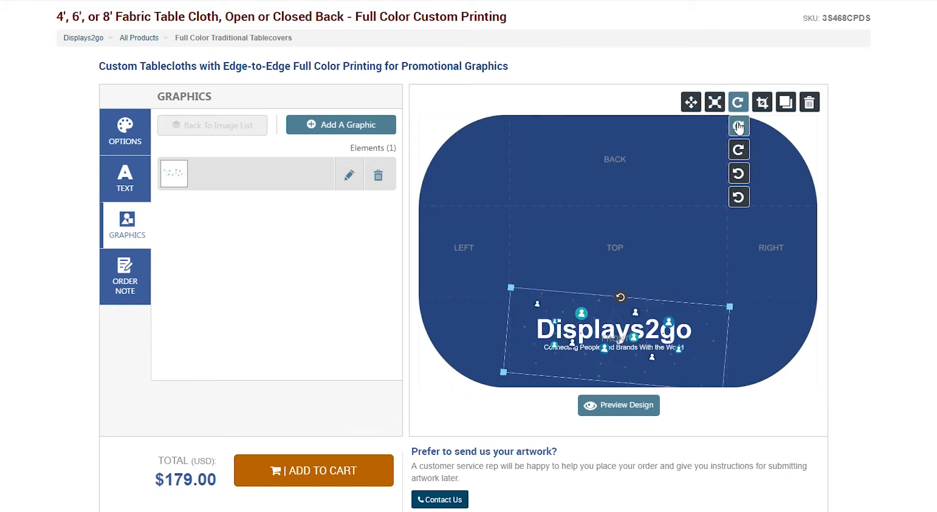
left_click(739, 126)
left_click(739, 197)
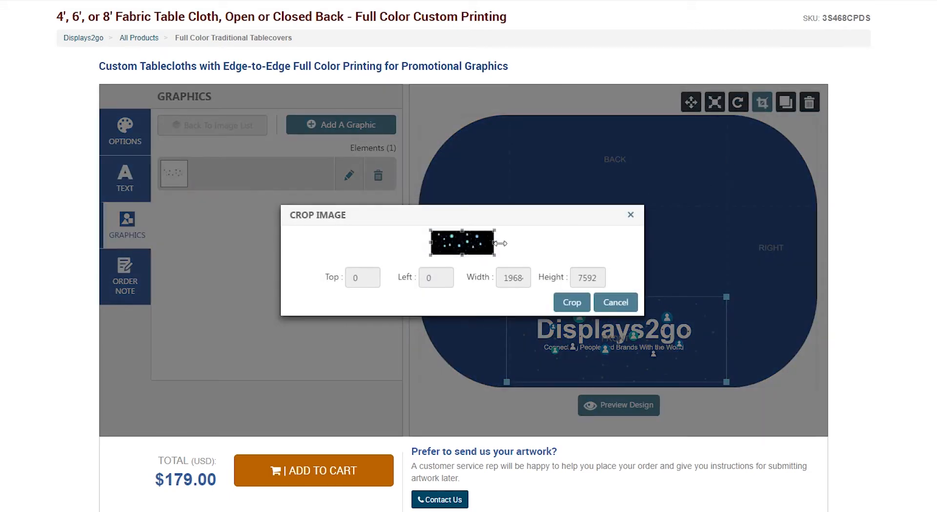
Step: Try adjusting the crop area of the graphic and cancel the crop
mouse_move(494, 242)
left_mouse_down()
mouse_move(473, 242)
mouse_move(499, 249)
left_mouse_up()
left_click(621, 303)
Step: Send the graphic behind the Displays2go text and tagline, and request its deletion but cancel it
left_click(786, 102)
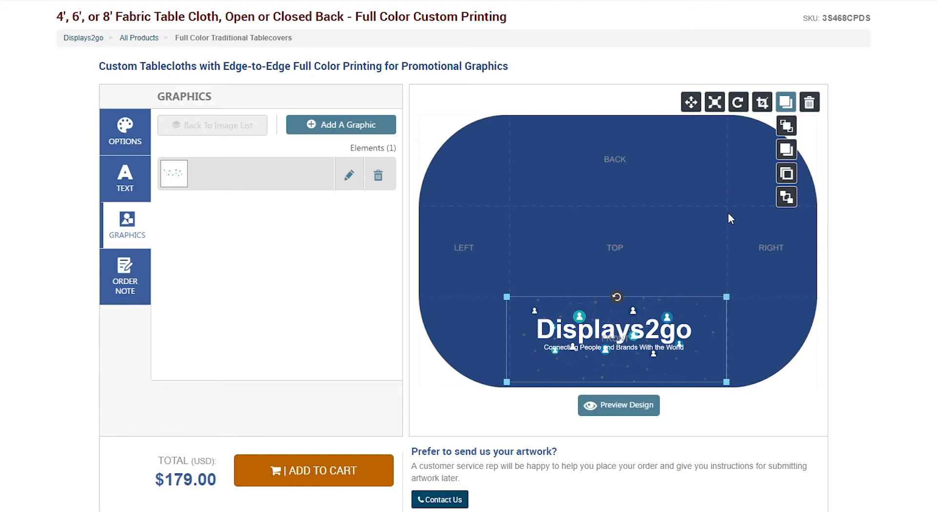
left_click(810, 104)
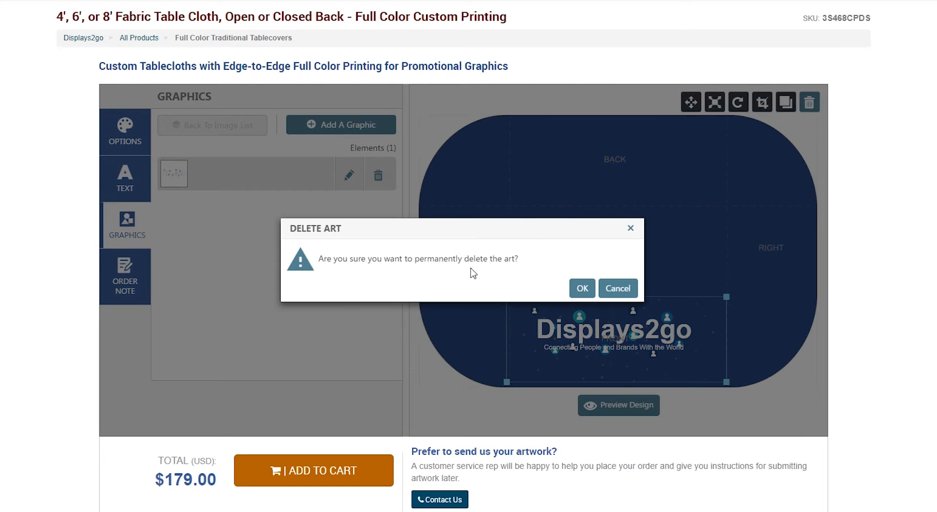
left_click(618, 291)
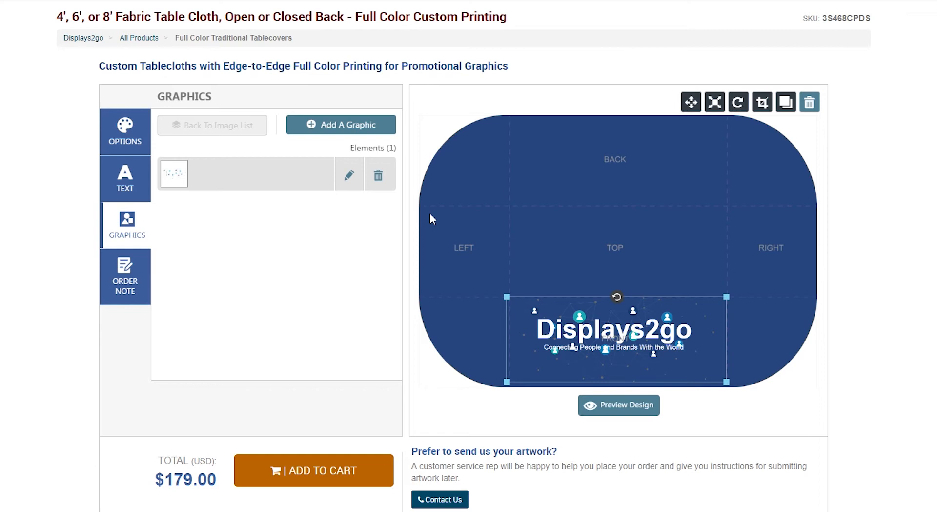
Step: Preview the tablecloth design from the front, back, left and right sides, and exit the preview with the graphic deselected
left_click(621, 408)
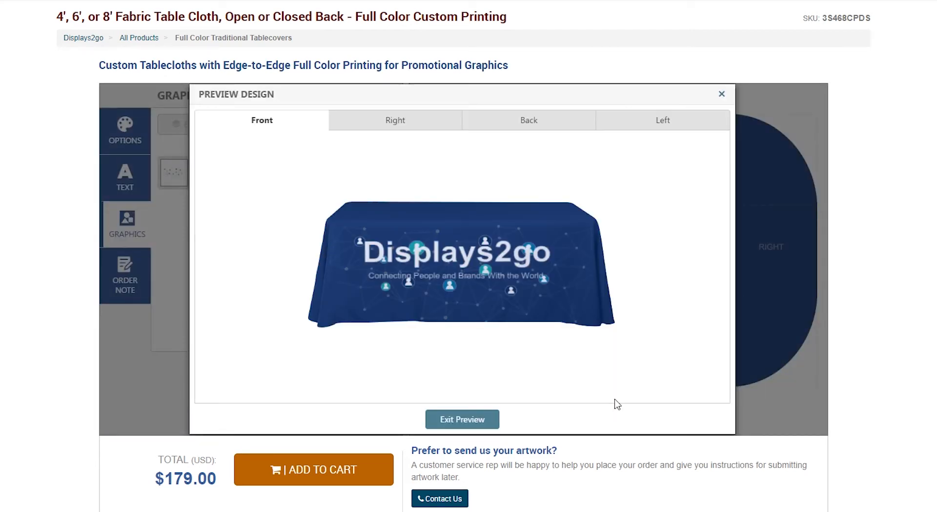
left_click(499, 117)
left_click(664, 120)
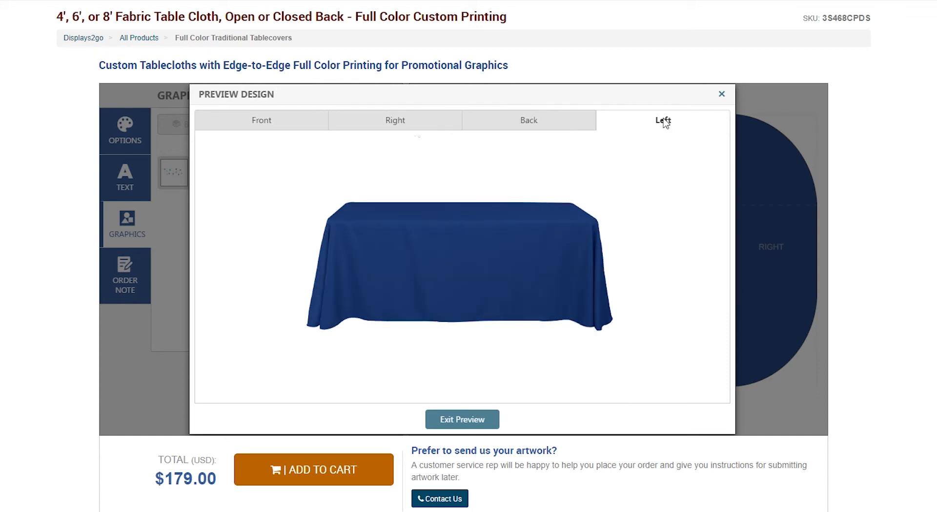
left_click(414, 123)
left_click(271, 128)
left_click(484, 422)
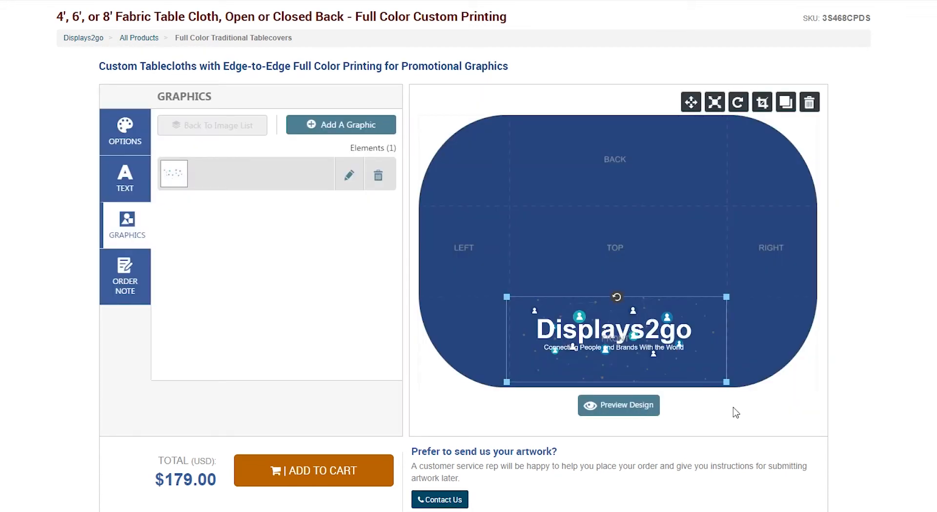
left_click(746, 362)
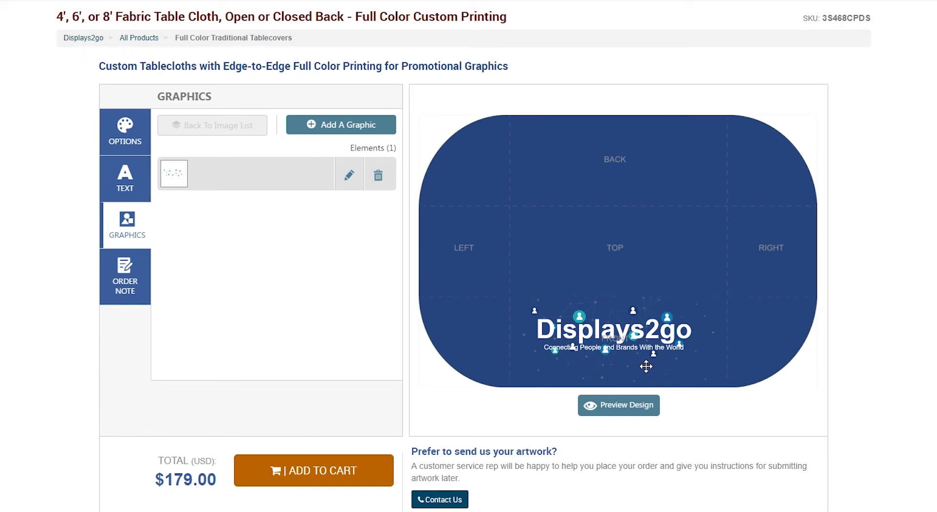
Step: Add the order note "Required pantone color matching" to the instructions
left_click(114, 273)
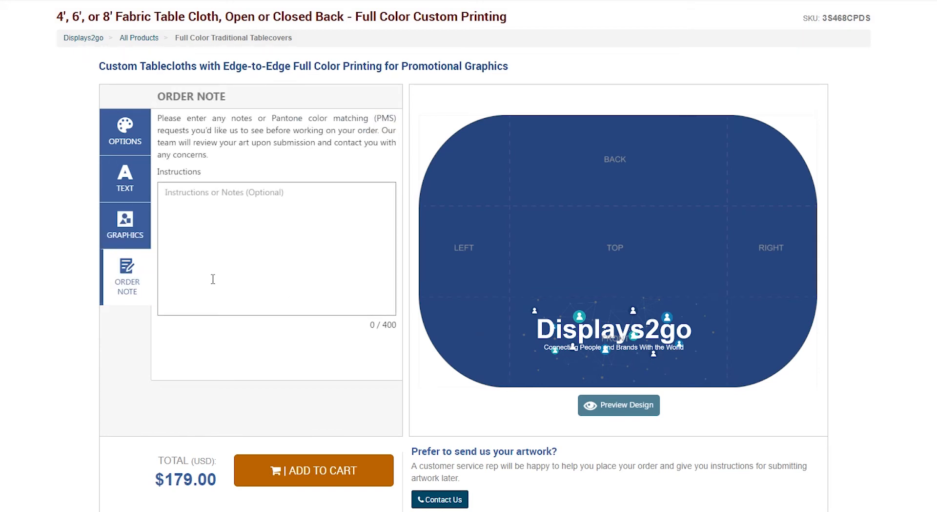
type("Re")
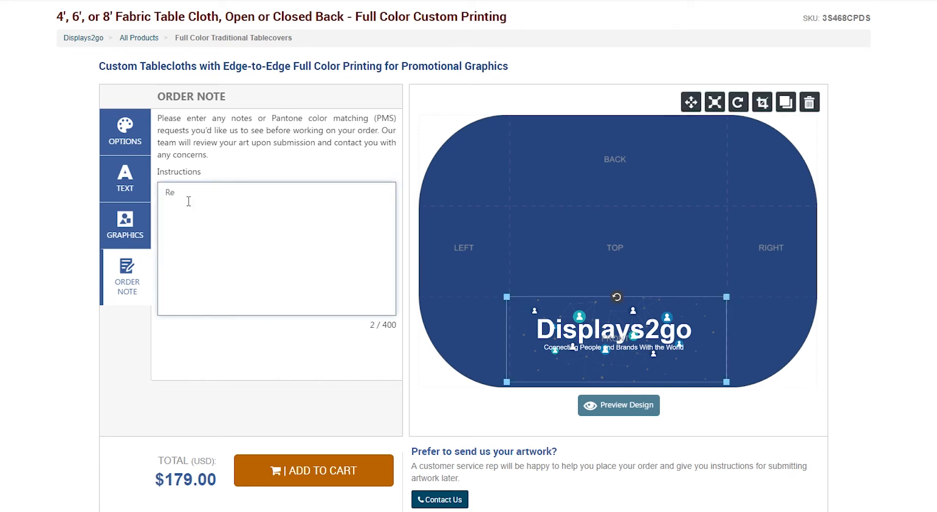
type("quired pantone color matching")
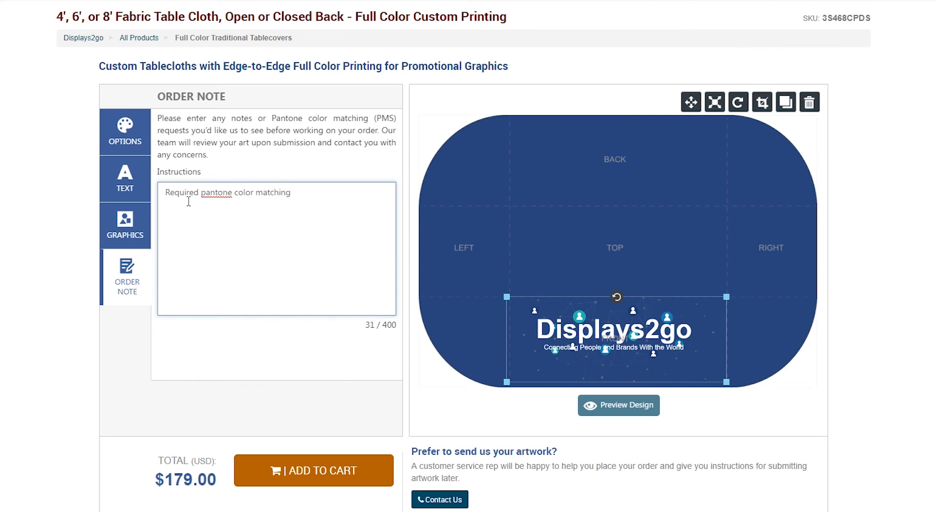
Step: Add the tablecloth to the cart and approve the design
left_click(317, 467)
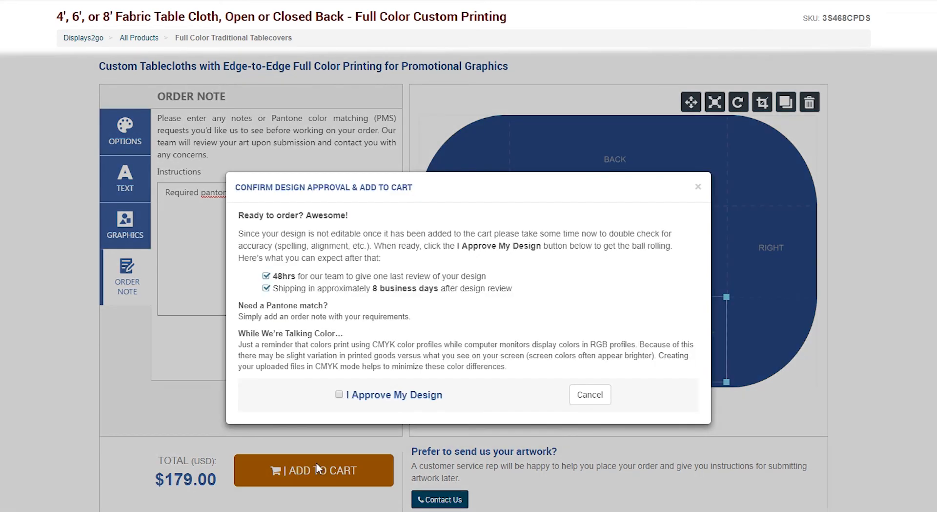
left_click(339, 394)
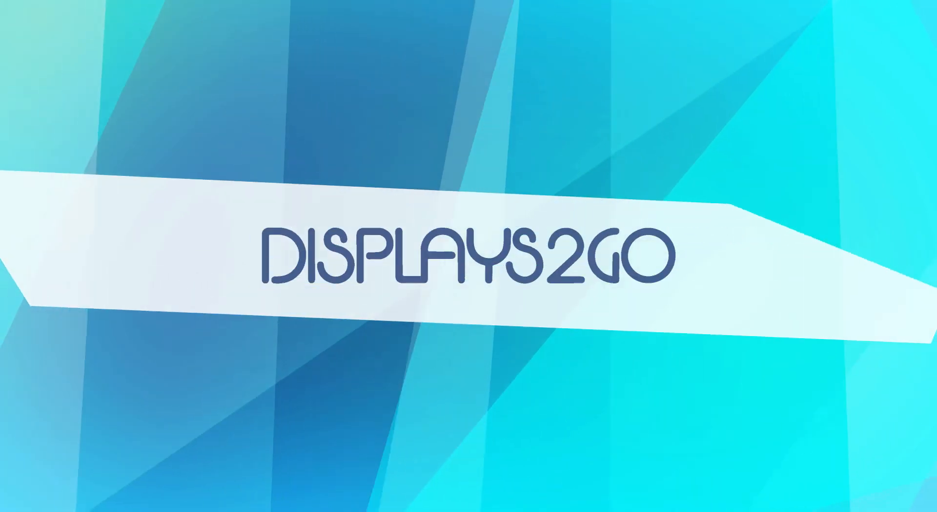